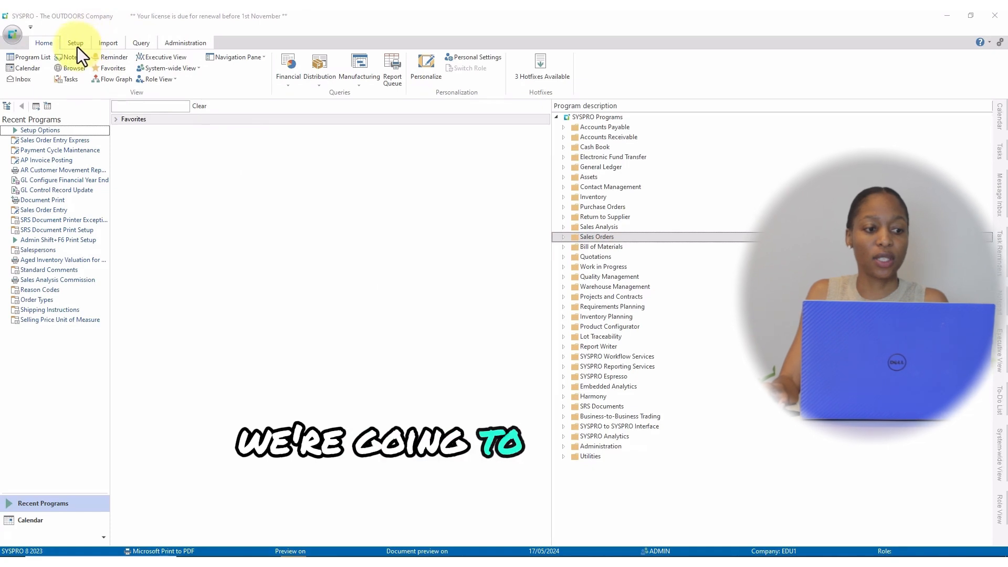
Open the company's Setup Options, dismiss the logon error and maximize the Setup Options window
{"action": "left_click", "coordinate": [76, 46]}
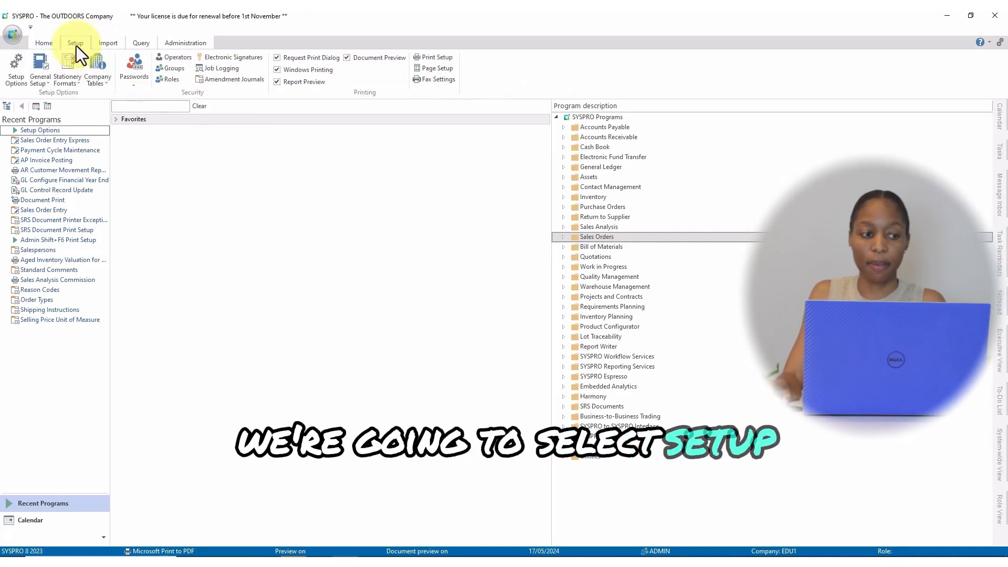
{"action": "left_click", "coordinate": [18, 86]}
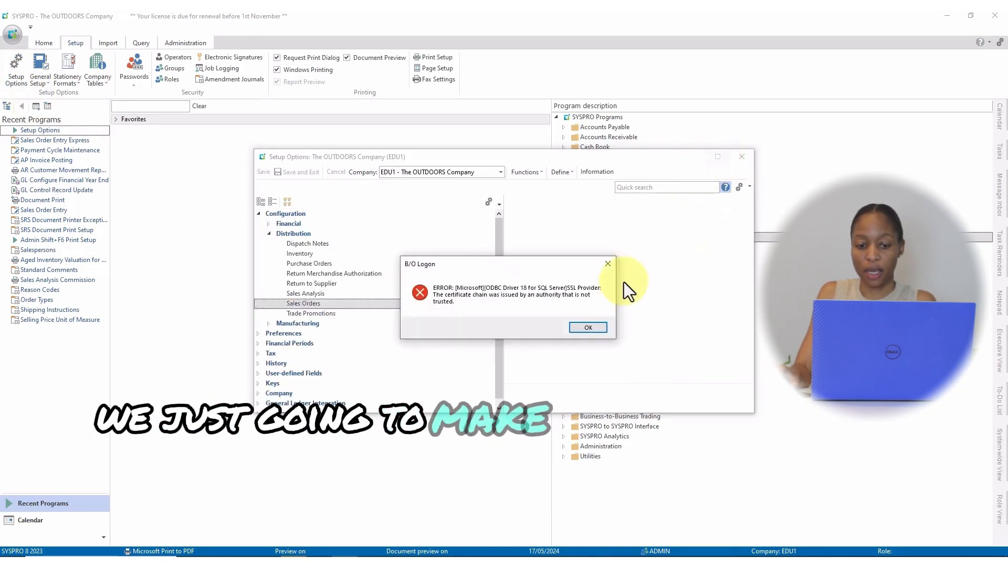
{"action": "left_click", "coordinate": [582, 328]}
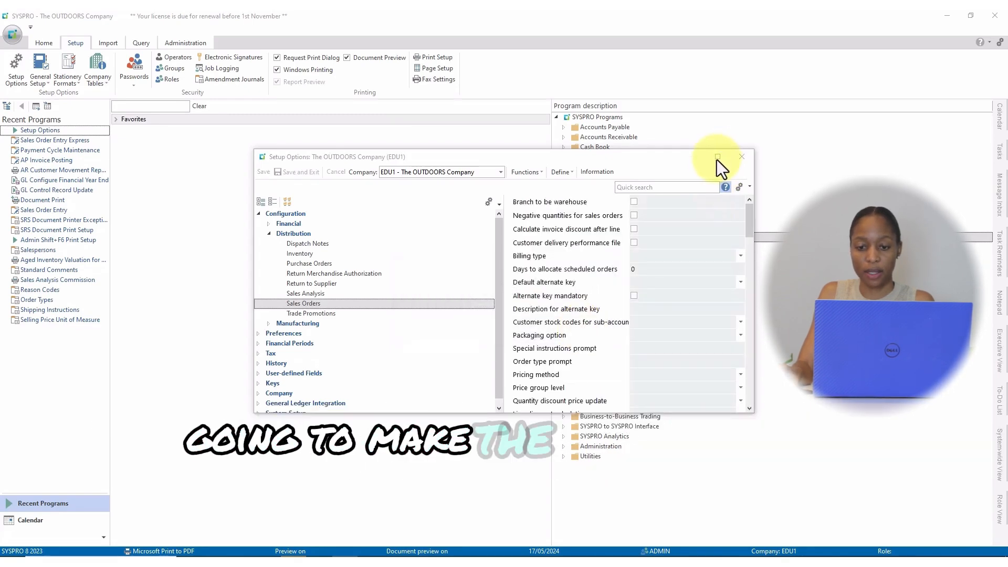
{"action": "left_click", "coordinate": [717, 157]}
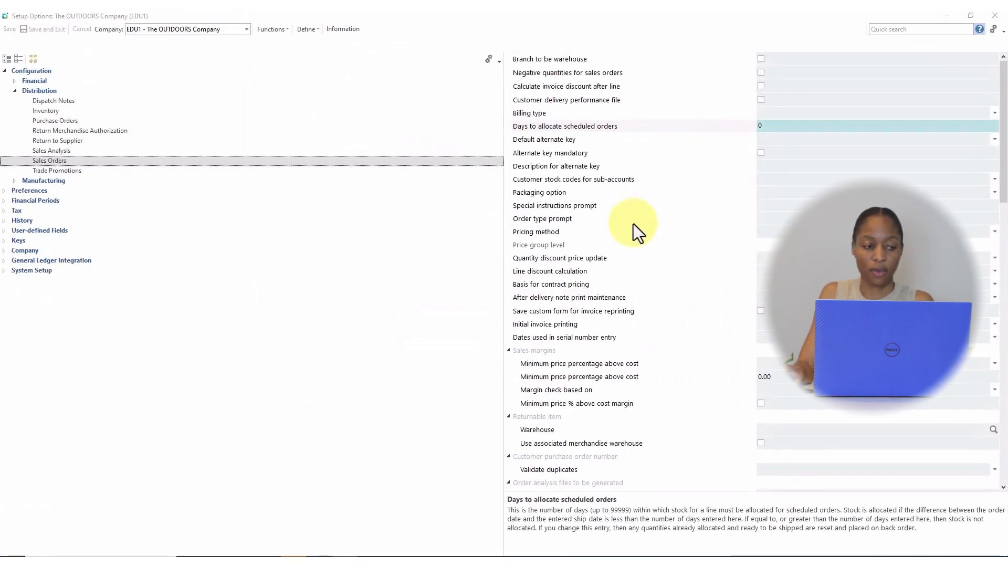
Display the Sales Orders options under Configuration, Distribution and replace the value for Days to allocate scheduled orders
{"action": "left_click", "coordinate": [15, 90]}
{"action": "left_click", "coordinate": [5, 71]}
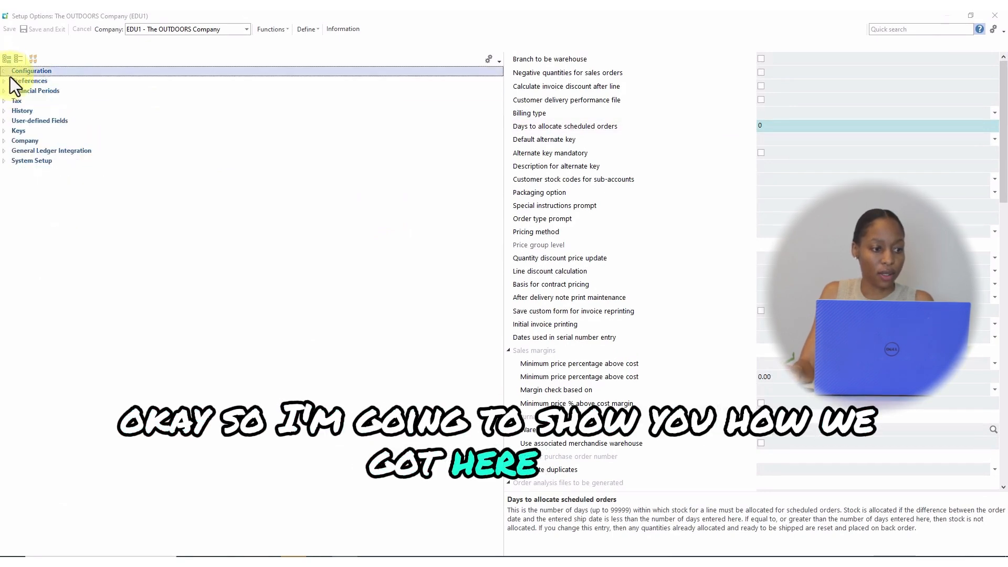
{"action": "left_click", "coordinate": [4, 72]}
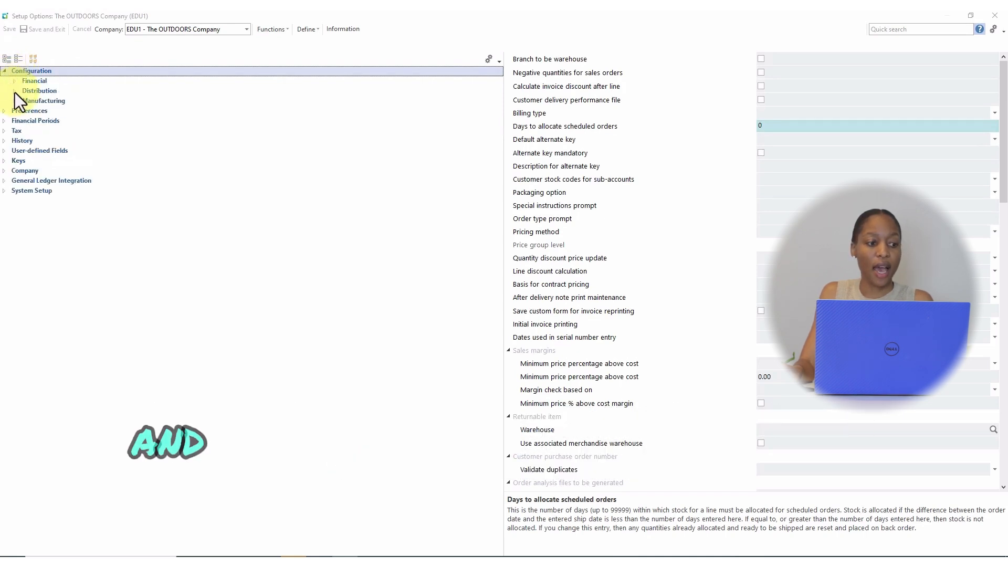
{"action": "double_click", "coordinate": [14, 90]}
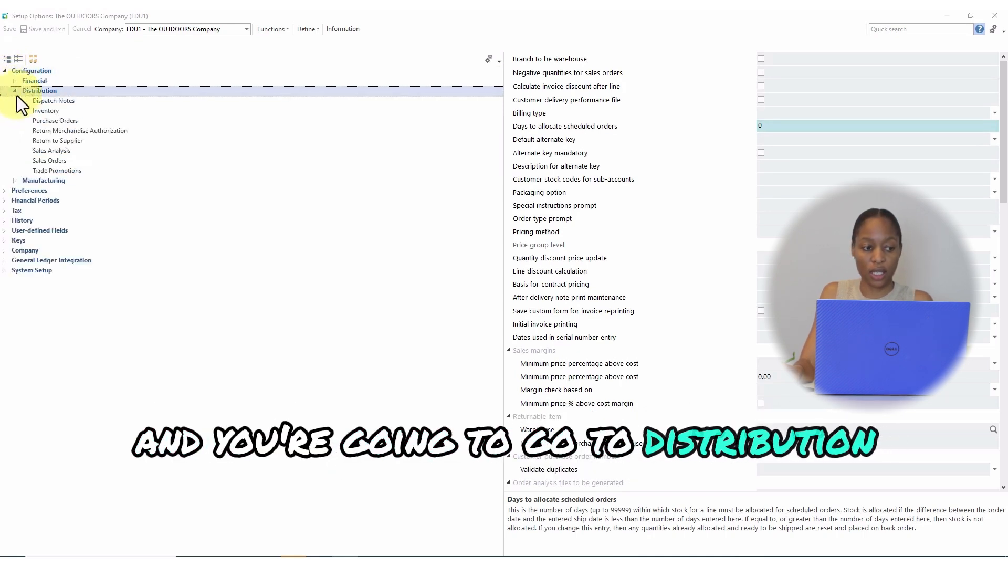
{"action": "left_click", "coordinate": [54, 162]}
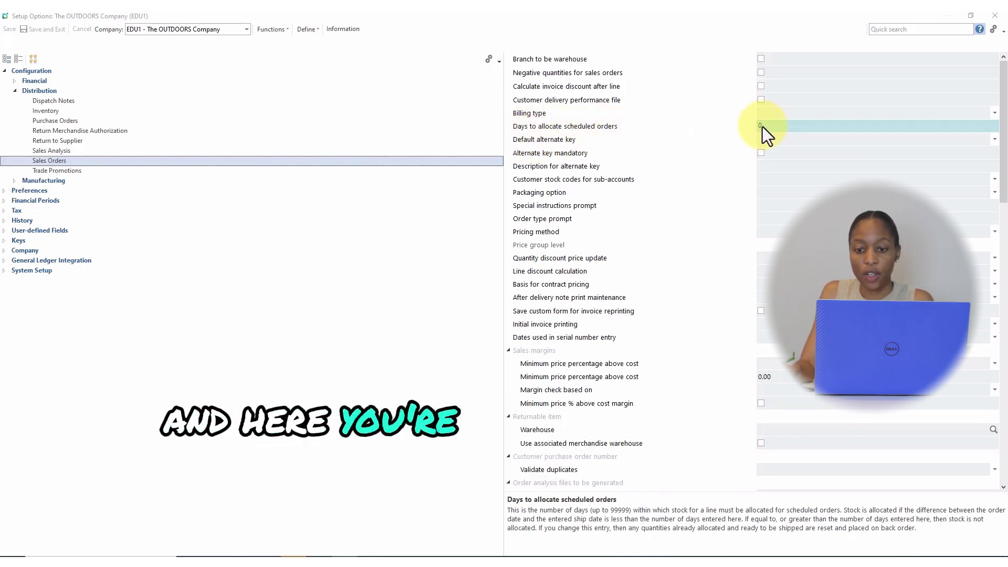
{"action": "key", "text": "BackSpace"}
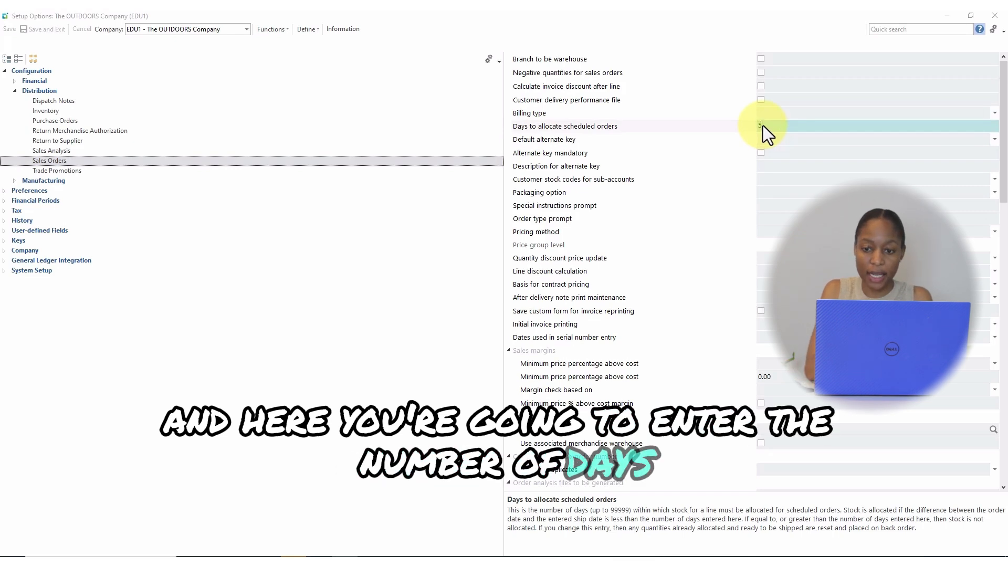
{"action": "key", "text": "Tab"}
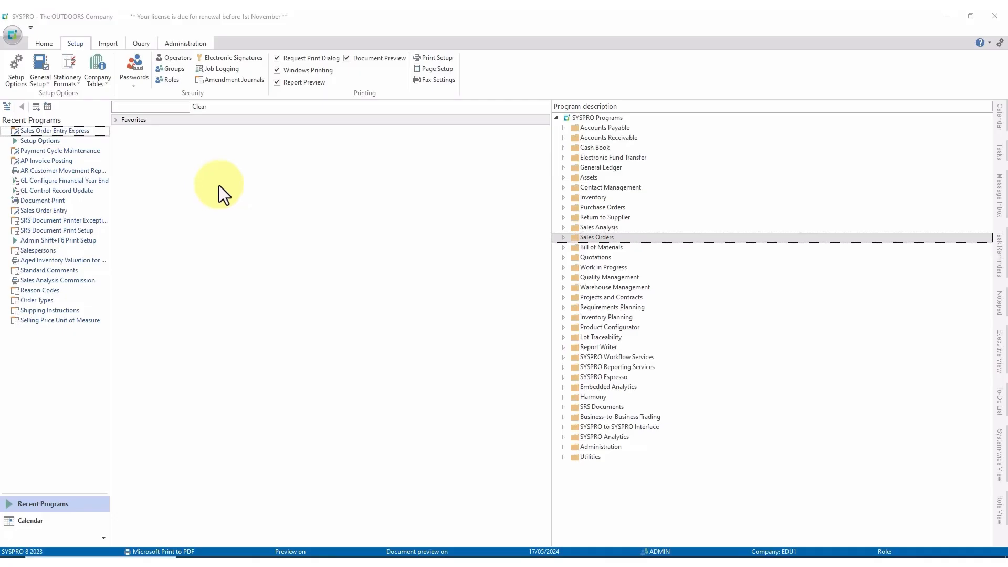
Open Sales Order Entry Express from the Sales Order Processing programs and maximize its window
{"action": "left_click", "coordinate": [564, 239]}
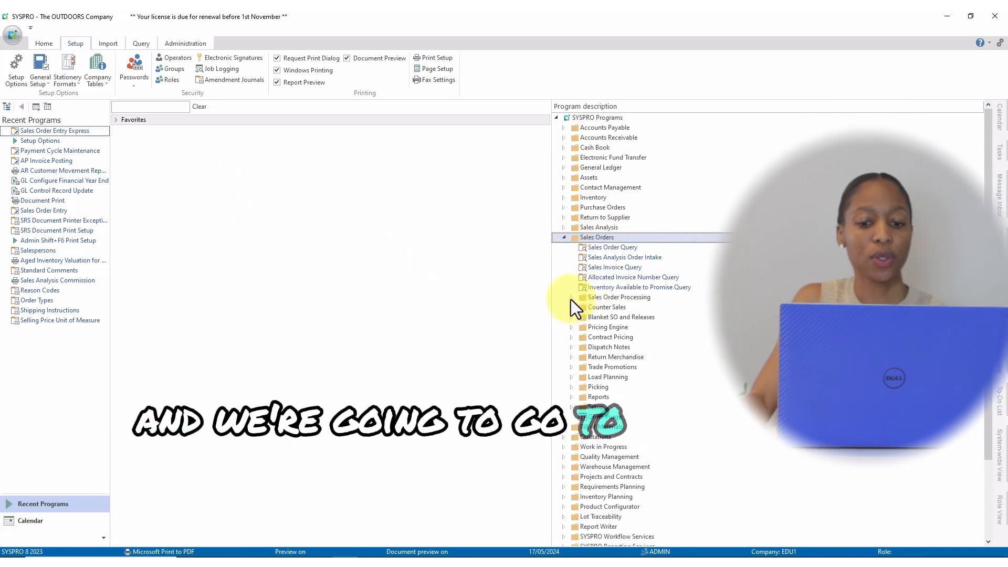
{"action": "left_click", "coordinate": [571, 298]}
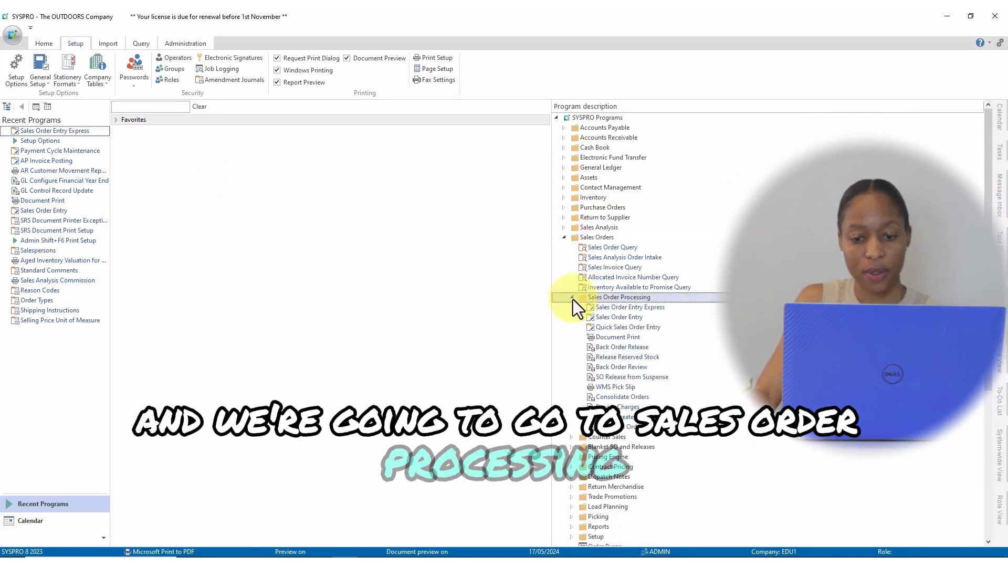
{"action": "double_click", "coordinate": [603, 309]}
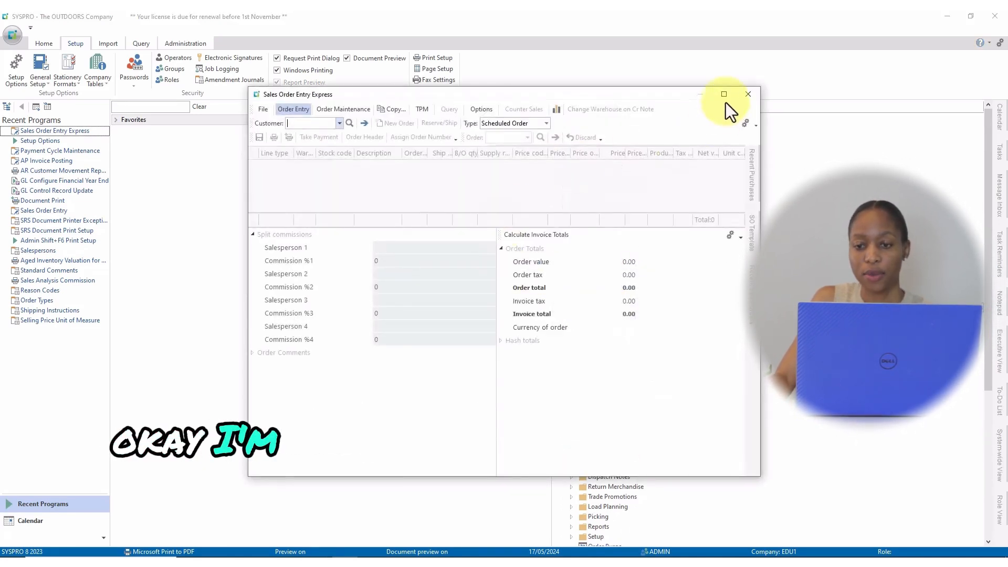
{"action": "left_click", "coordinate": [723, 94]}
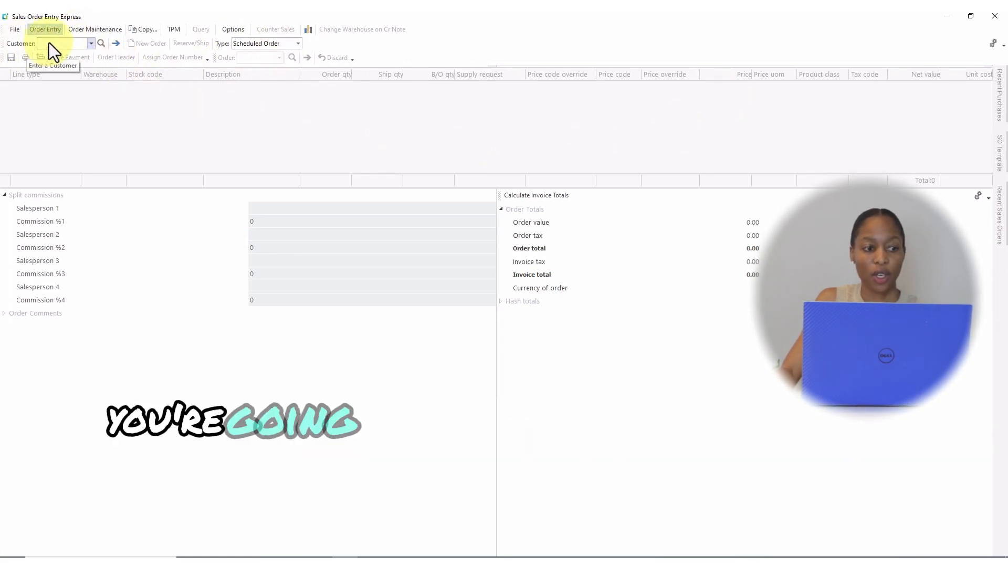
Start an order by entering the customer number, and fill in the customer purchase order number in the order header
{"action": "type", "text": "2"}
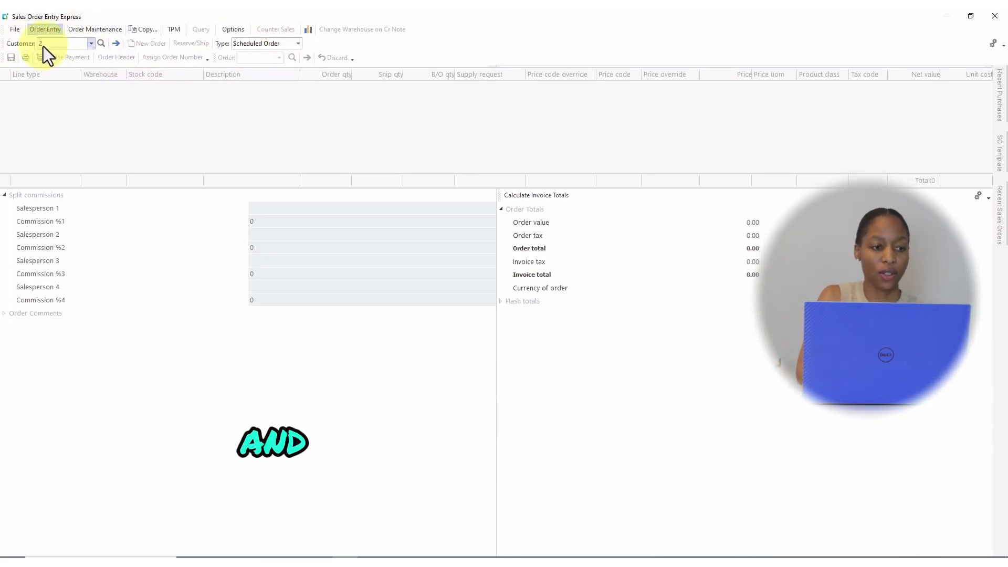
{"action": "key", "text": "Tab"}
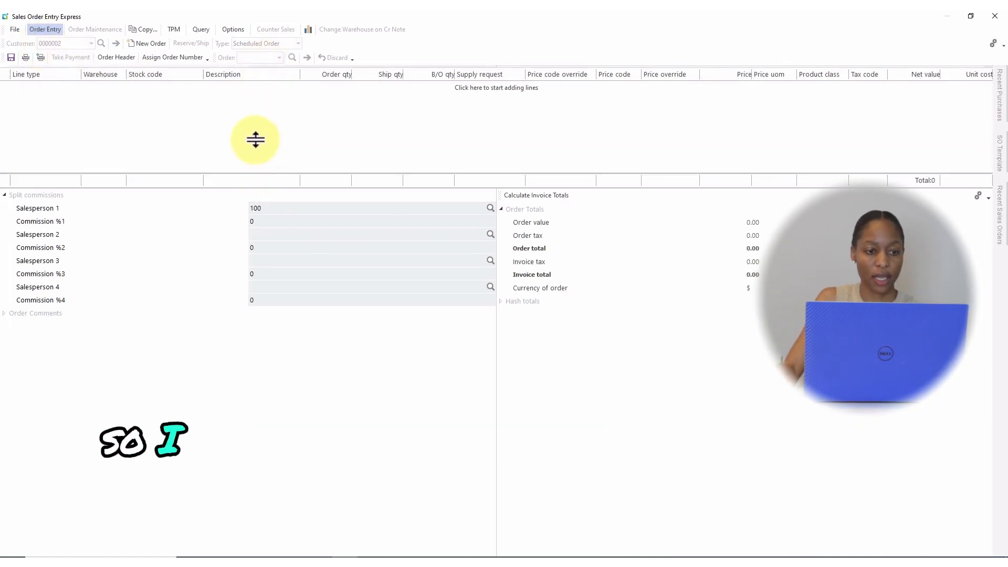
{"action": "left_click_drag", "start_coordinate": [256, 68], "coordinate": [256, 139]}
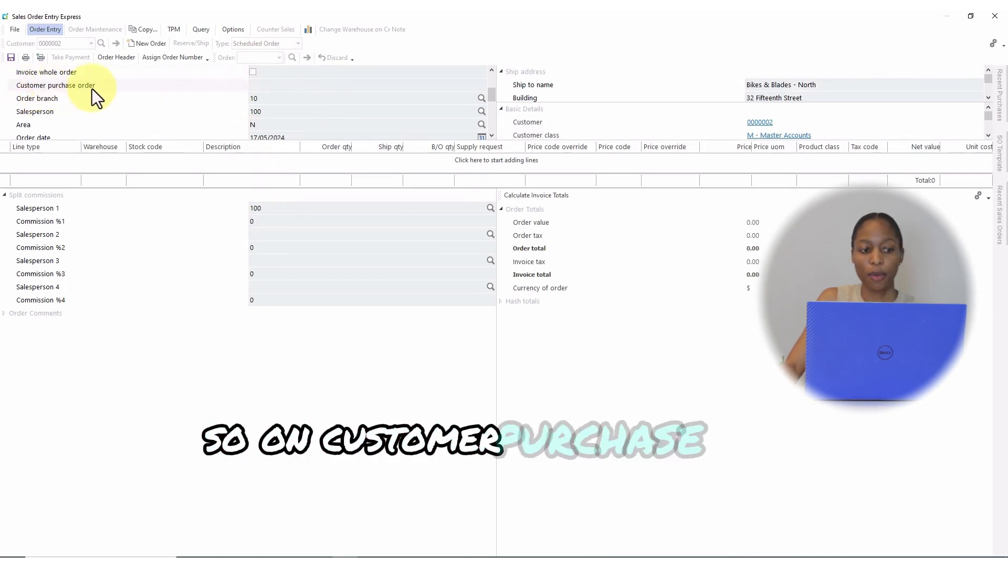
{"action": "left_click", "coordinate": [266, 88]}
{"action": "type", "text": "678"}
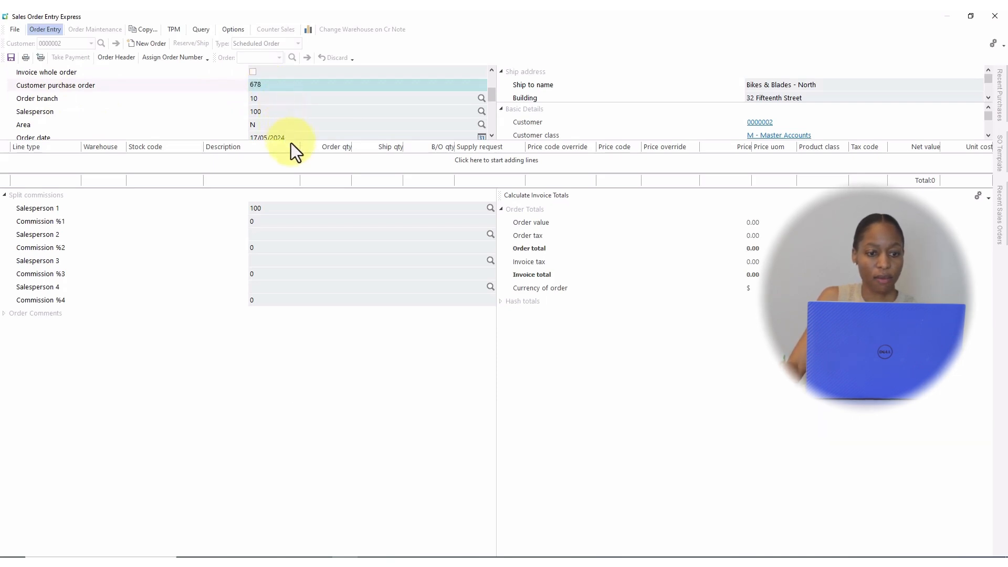
Set the order header's ship date to 23/05/2024 and shrink the header area to make room for the order lines
{"action": "left_click", "coordinate": [492, 136]}
{"action": "left_click", "coordinate": [491, 136]}
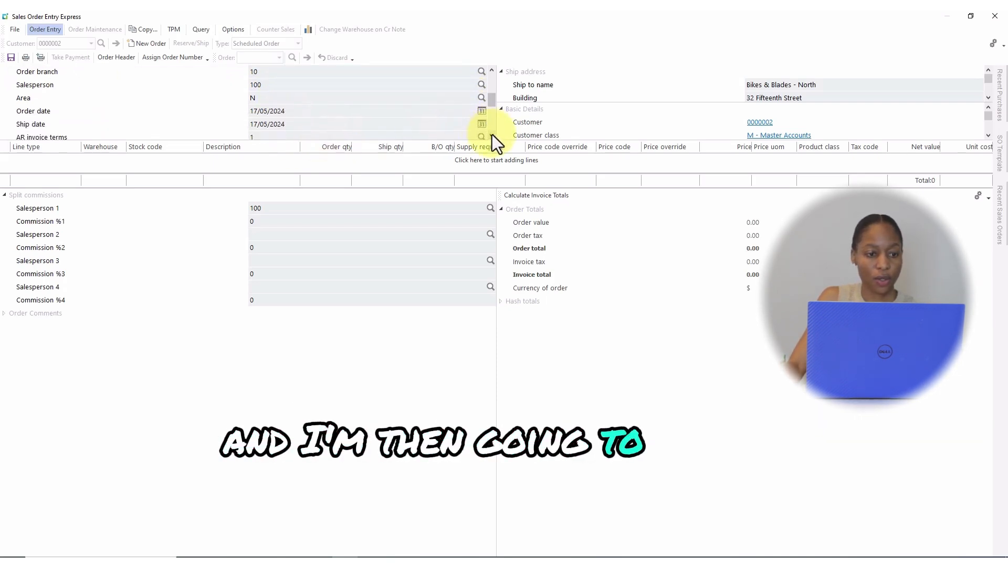
{"action": "left_click", "coordinate": [491, 136]}
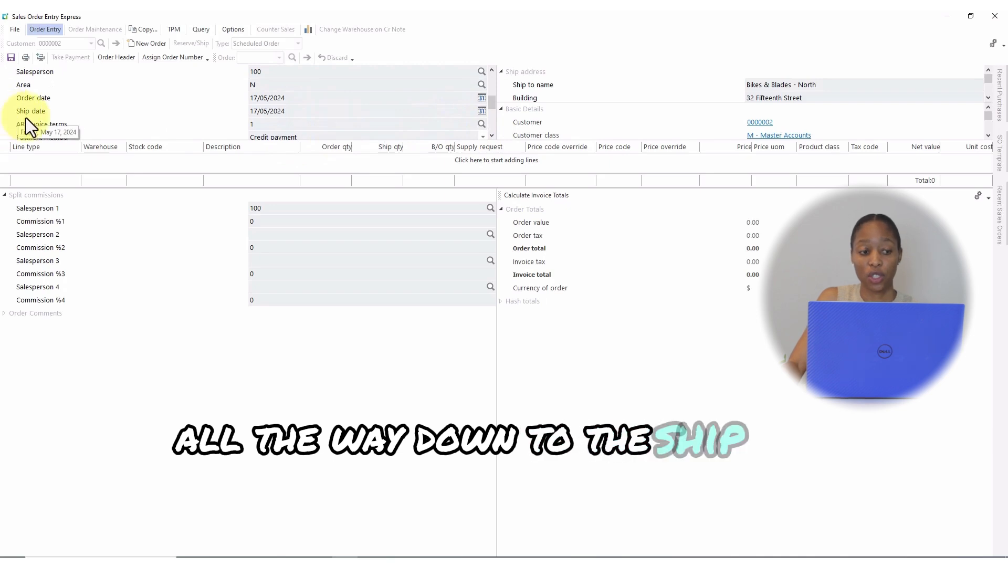
{"action": "left_click", "coordinate": [481, 111]}
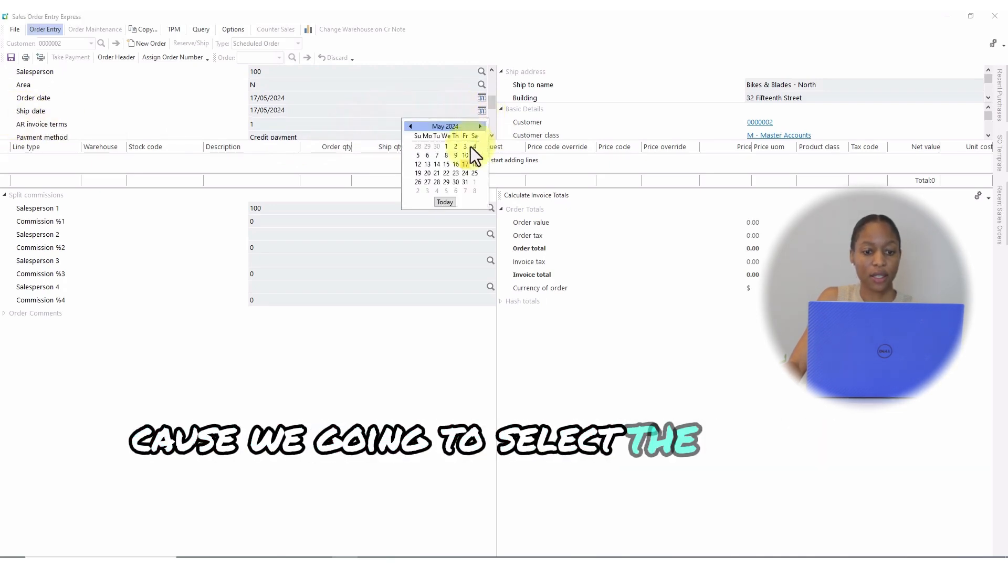
{"action": "left_click", "coordinate": [456, 173]}
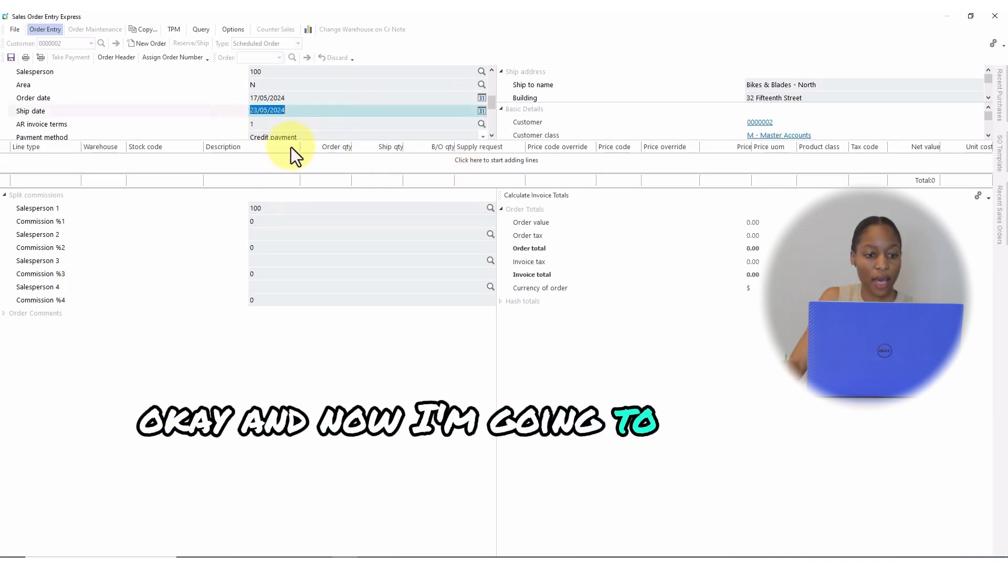
{"action": "left_click_drag", "start_coordinate": [303, 141], "coordinate": [288, 91]}
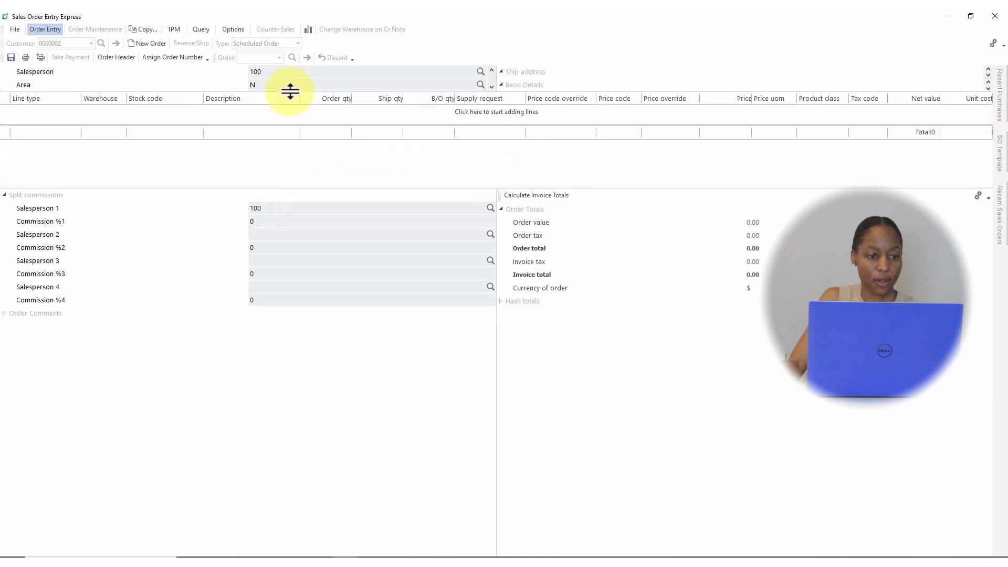
Add a stocked order line for stock code A100, 15 Speed Mountain Bike Boys, with an order quantity of 10
{"action": "left_click", "coordinate": [30, 112]}
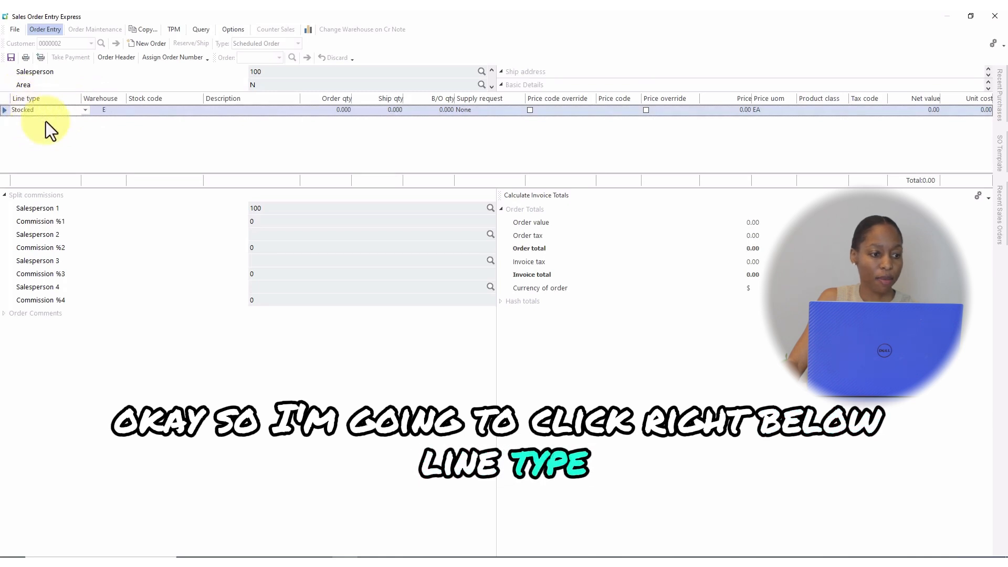
{"action": "key", "text": "Tab"}
{"action": "key", "text": "Tab"}
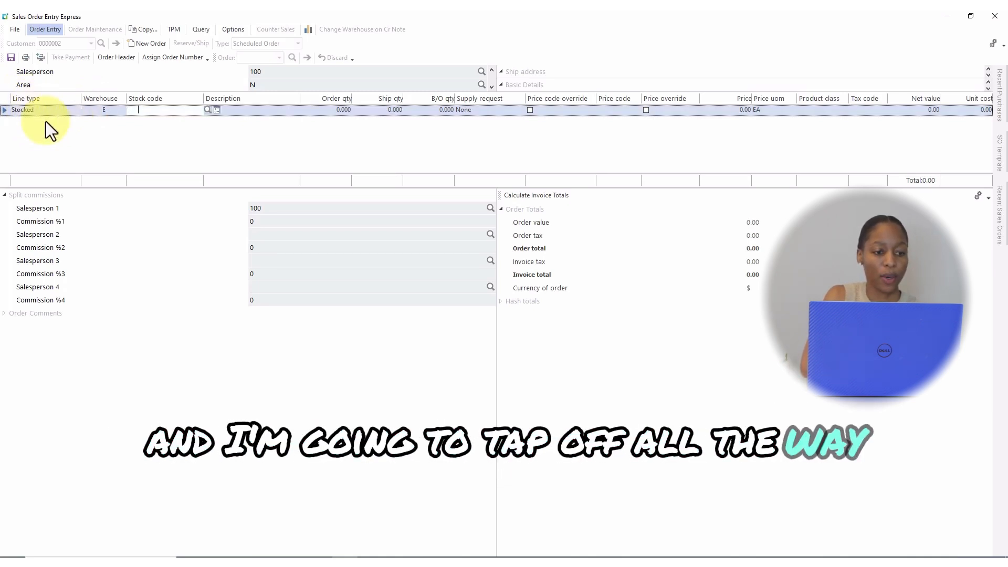
{"action": "left_click", "coordinate": [208, 109]}
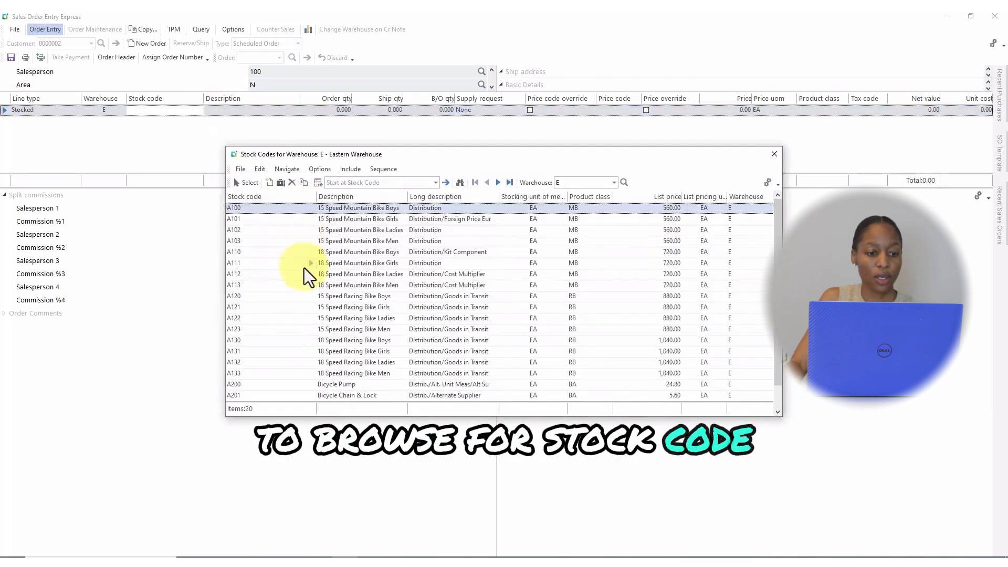
{"action": "left_click", "coordinate": [250, 184]}
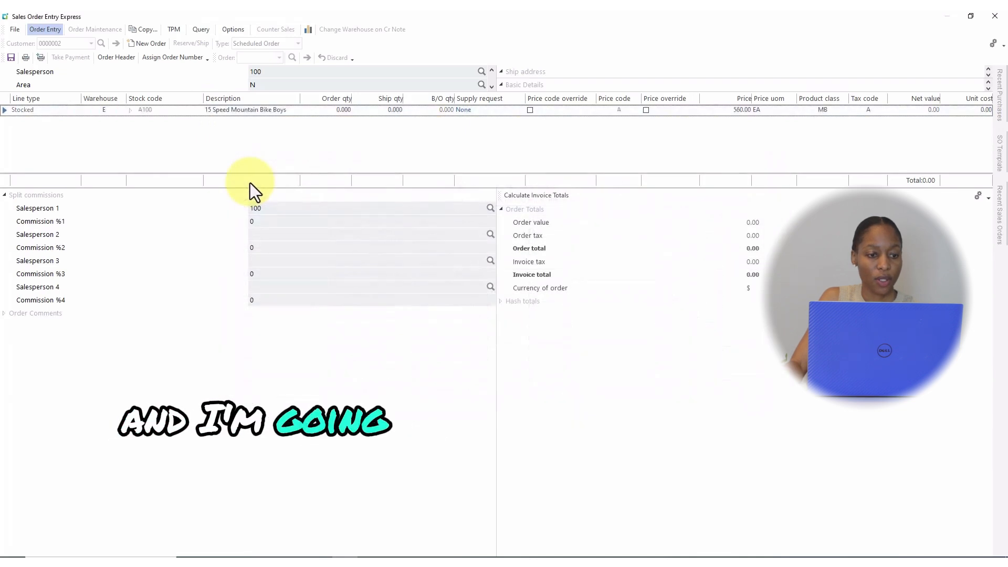
{"action": "type", "text": "10"}
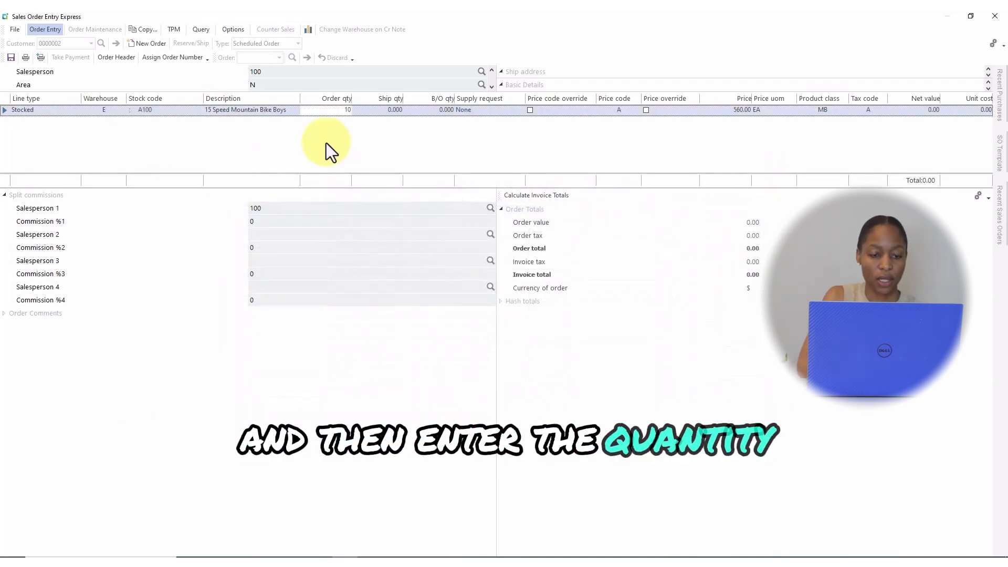
{"action": "key", "text": "Tab"}
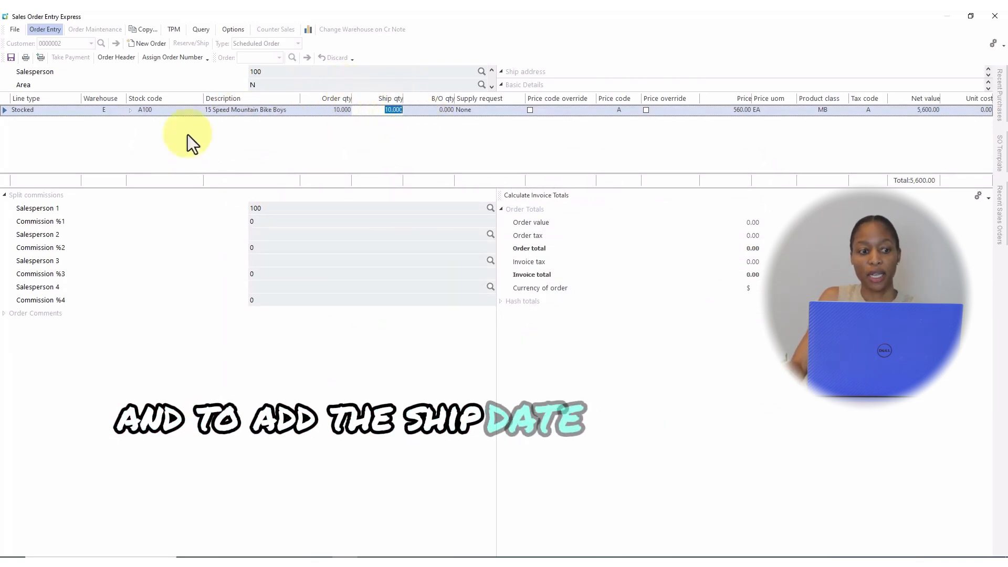
Add the Ship date field to the order lines grid between the B/O qty and Supply request columns, and close the field chooser
{"action": "right_click", "coordinate": [58, 98]}
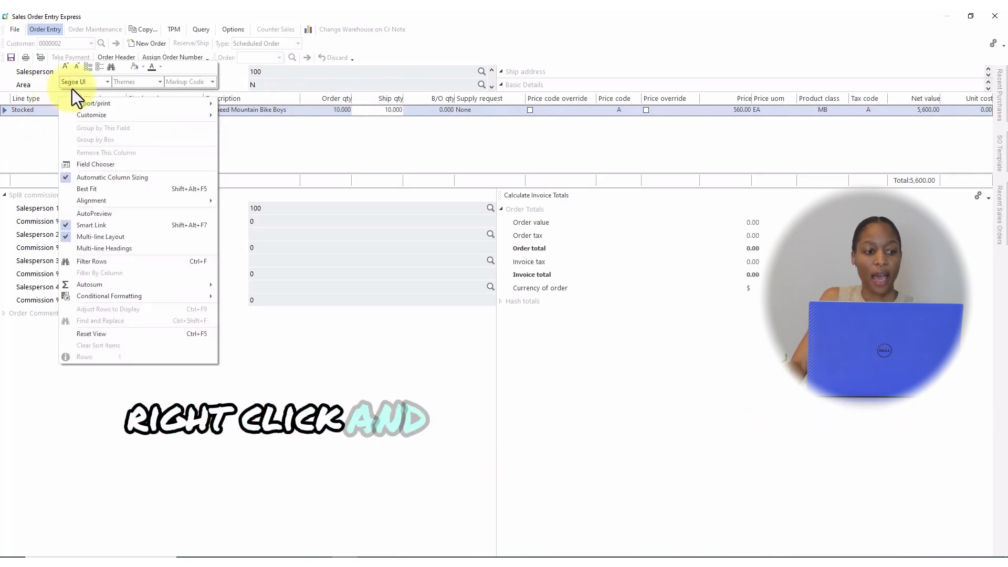
{"action": "left_click", "coordinate": [86, 164]}
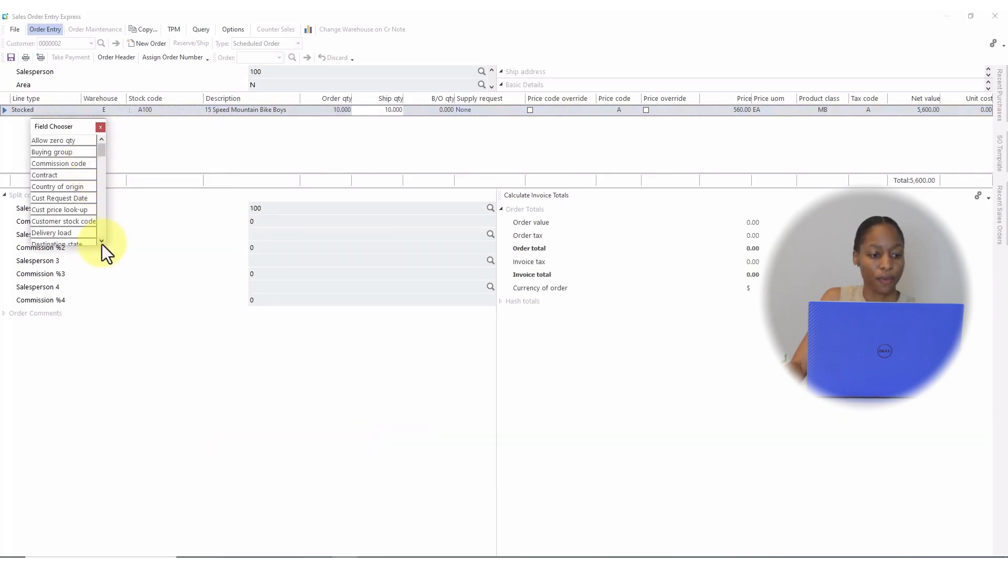
{"action": "scroll", "coordinate": [102, 244], "scroll_direction": "down", "scroll_amount": 3}
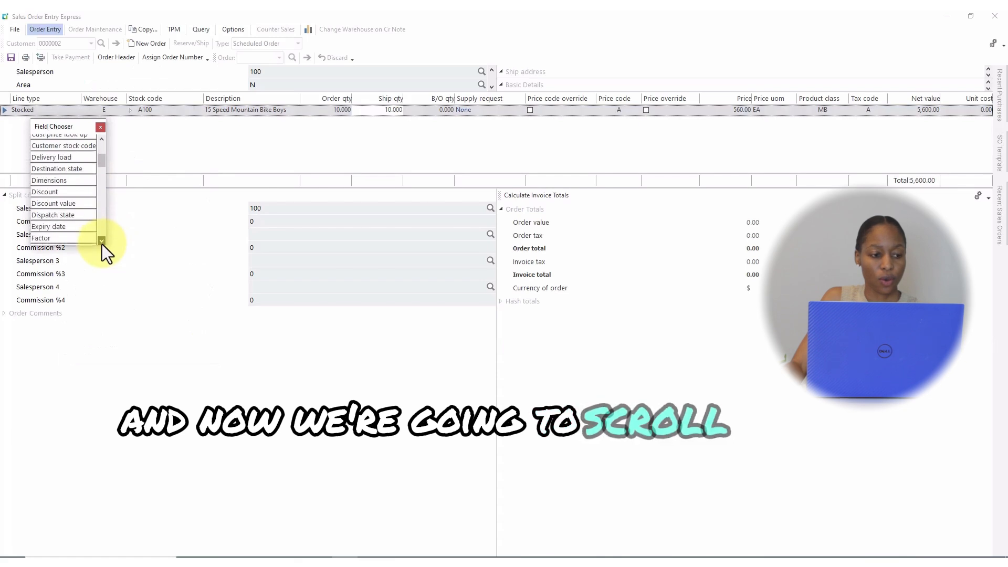
{"action": "scroll", "coordinate": [102, 244], "scroll_direction": "down", "scroll_amount": 3}
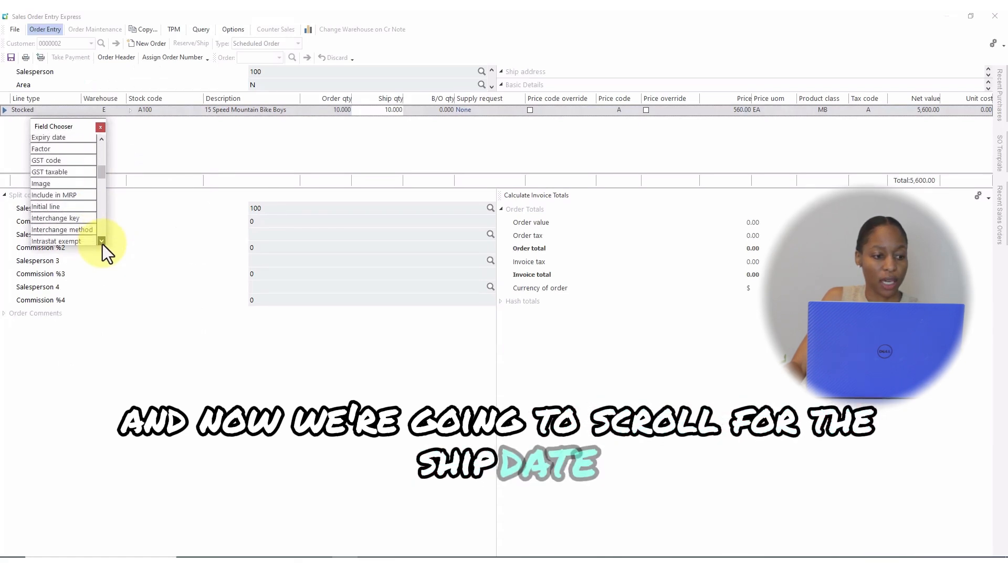
{"action": "scroll", "coordinate": [102, 244], "scroll_direction": "down", "scroll_amount": 3}
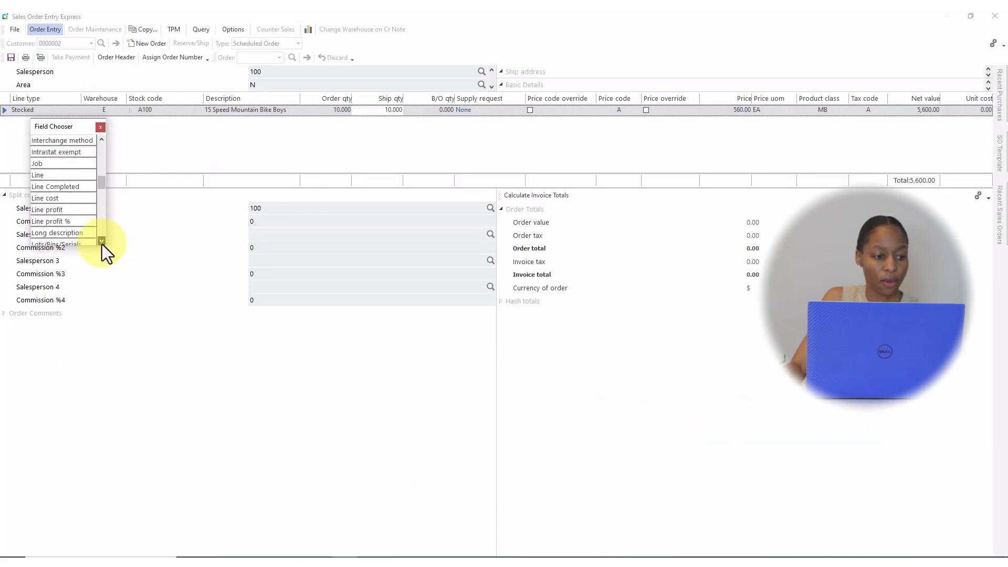
{"action": "scroll", "coordinate": [101, 243], "scroll_direction": "down", "scroll_amount": 3}
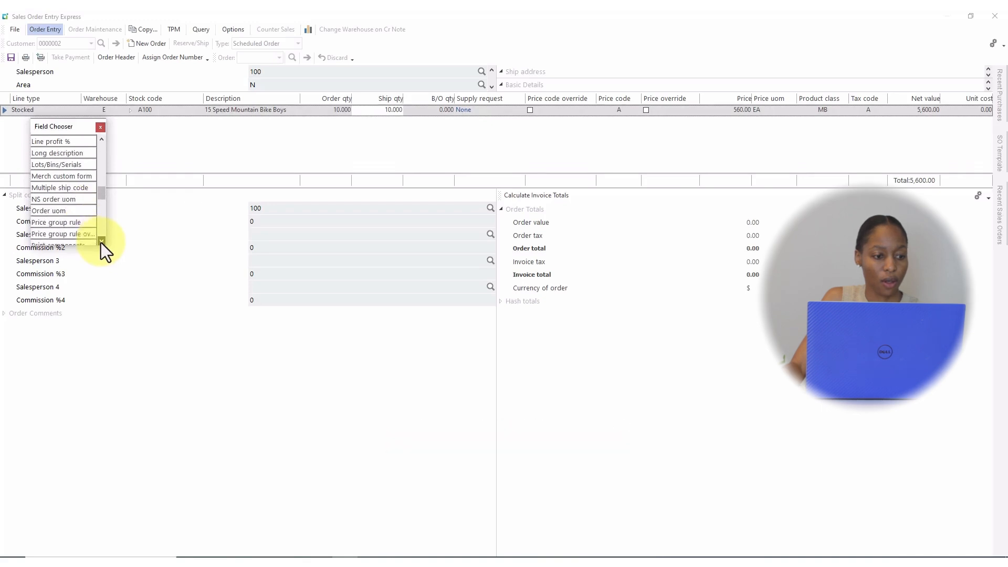
{"action": "scroll", "coordinate": [101, 243], "scroll_direction": "down", "scroll_amount": 3}
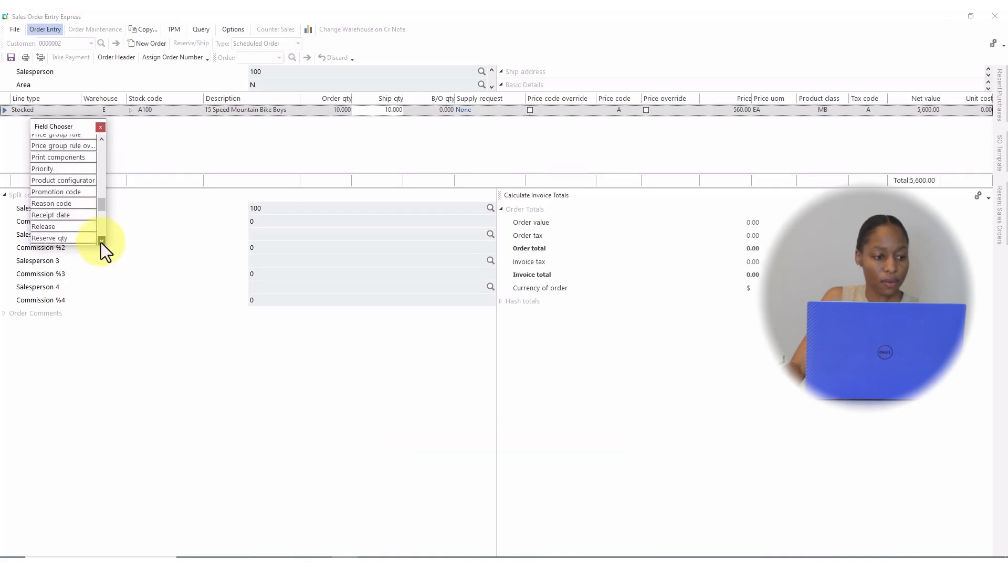
{"action": "scroll", "coordinate": [101, 242], "scroll_direction": "down", "scroll_amount": 2}
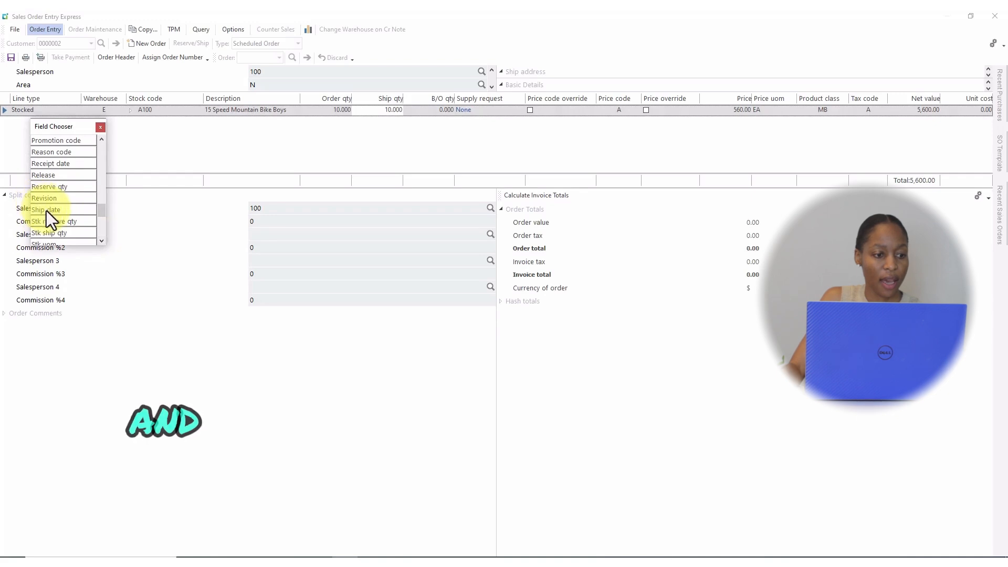
{"action": "left_click_drag", "start_coordinate": [46, 210], "coordinate": [461, 99]}
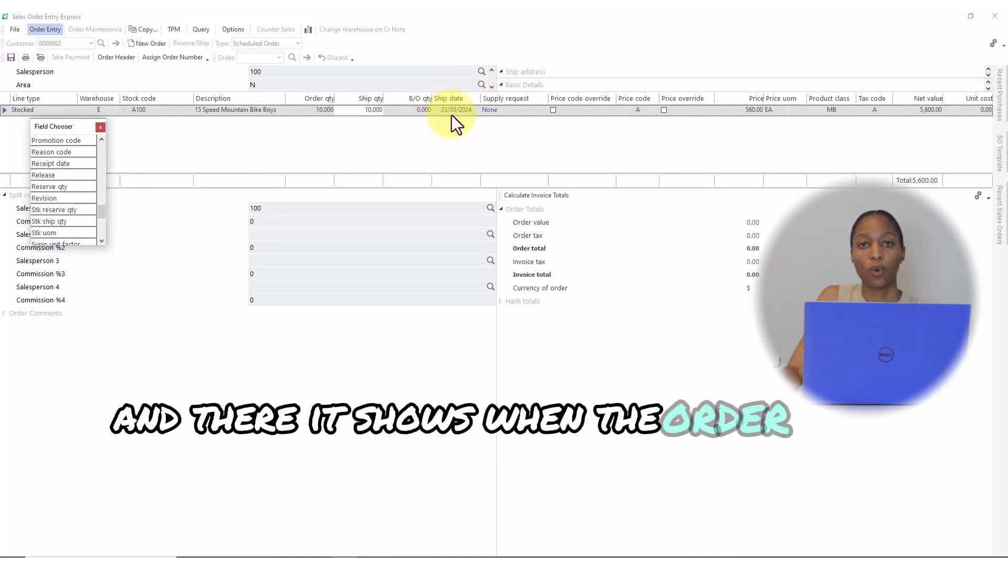
{"action": "left_click", "coordinate": [100, 127]}
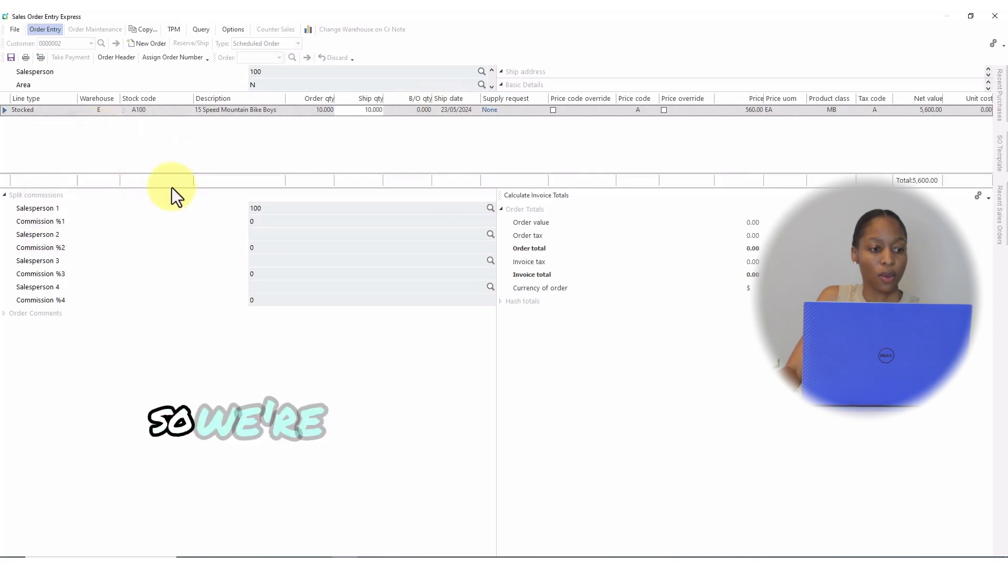
Save the scheduled order, confirm the picking options with Release for picking, and close Sales Order Entry Express
{"action": "left_click", "coordinate": [11, 59]}
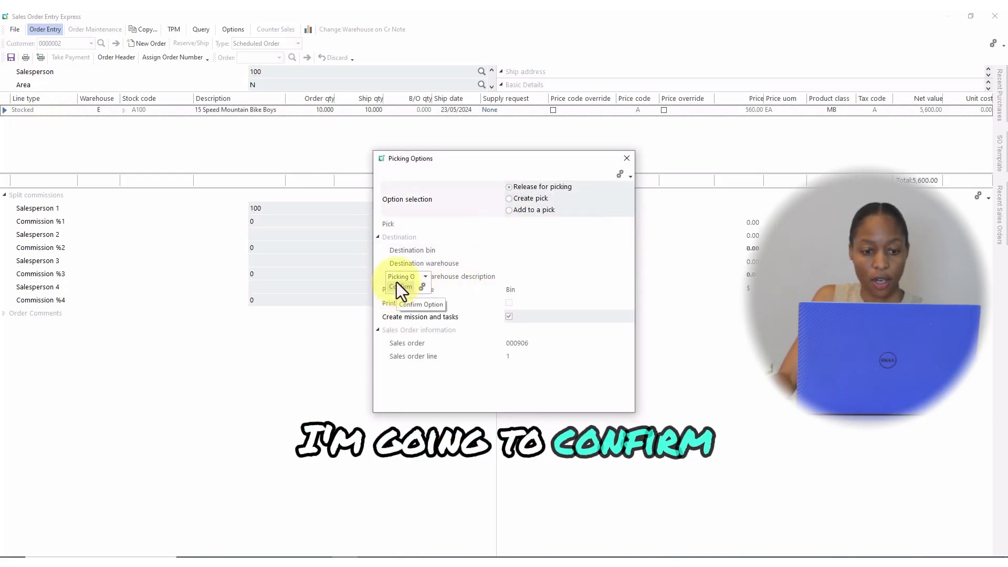
{"action": "left_click_drag", "start_coordinate": [398, 279], "coordinate": [395, 180]}
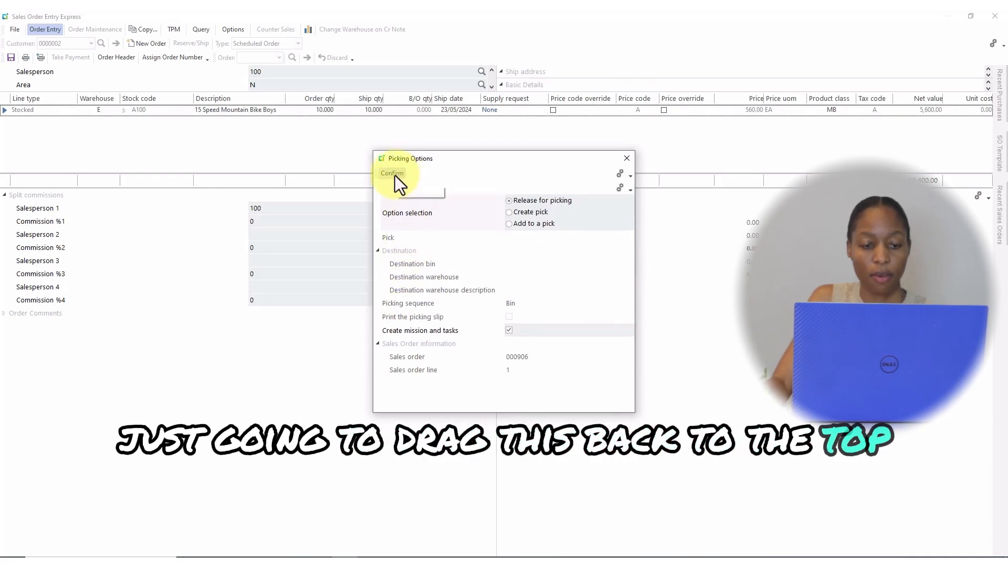
{"action": "left_click", "coordinate": [392, 174]}
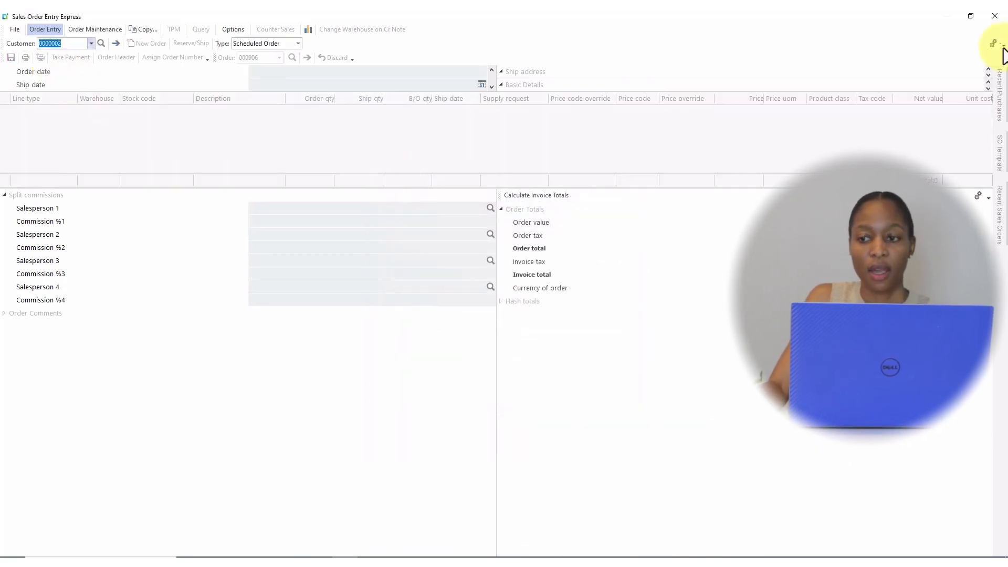
{"action": "left_click", "coordinate": [991, 19]}
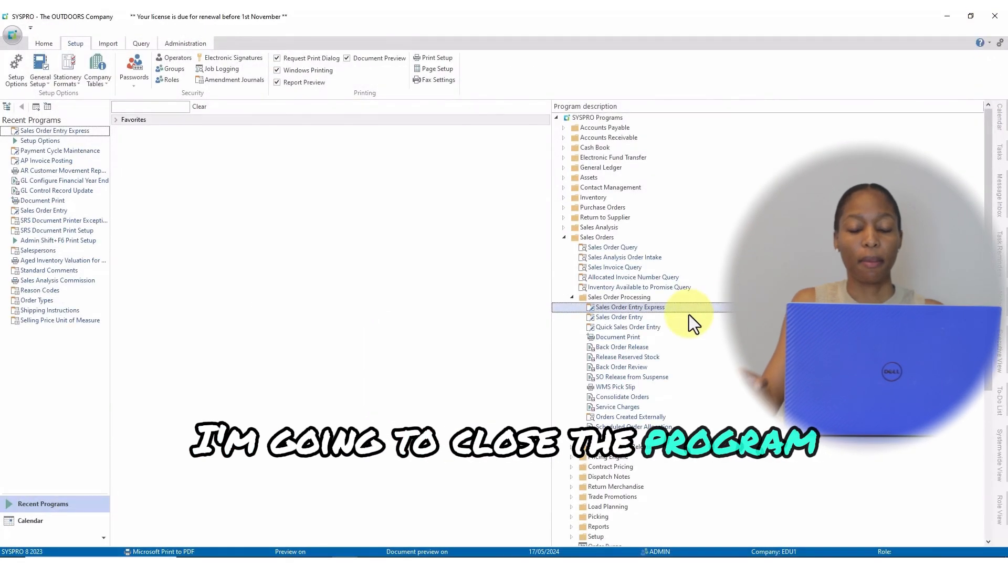